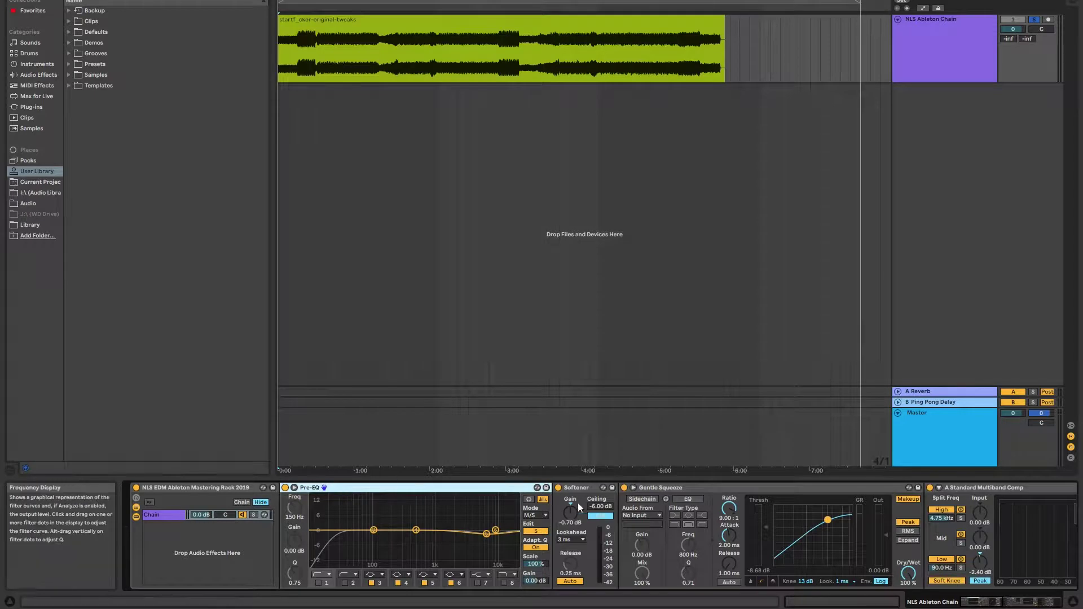
Step through the Softener, Gentle Squeeze, A Standard Multiband Comp and Mastering - Add Sustain devices in the mastering rack
click(586, 488)
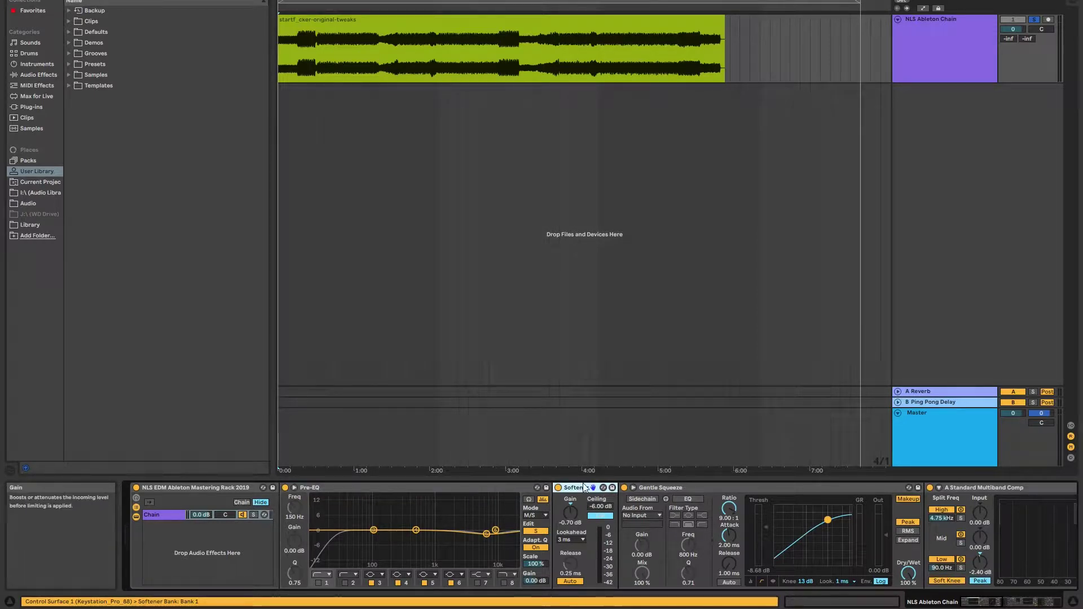
click(675, 489)
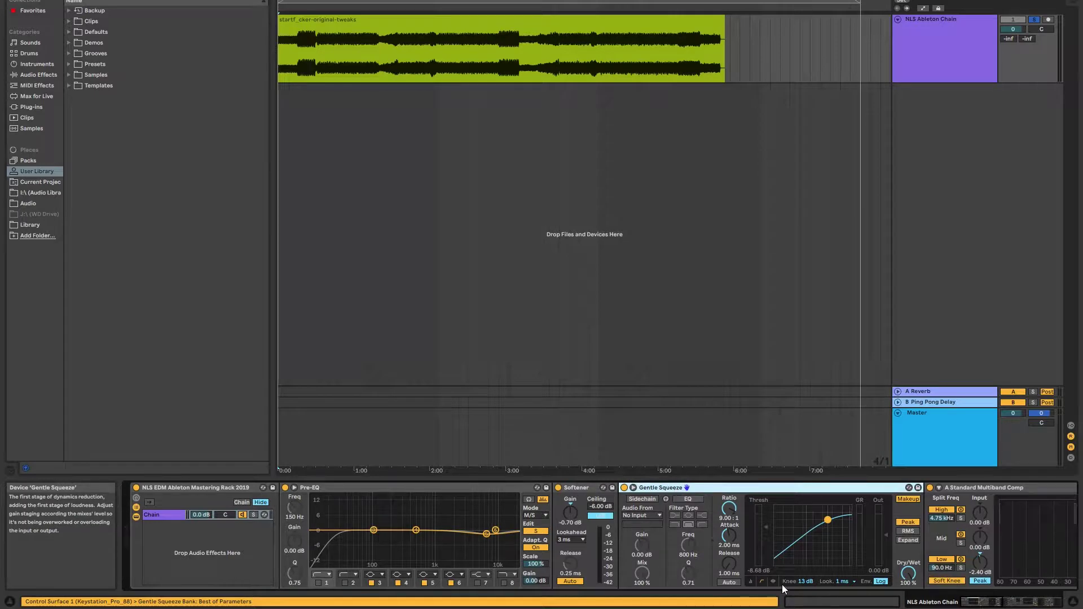
drag(985, 603, 996, 604)
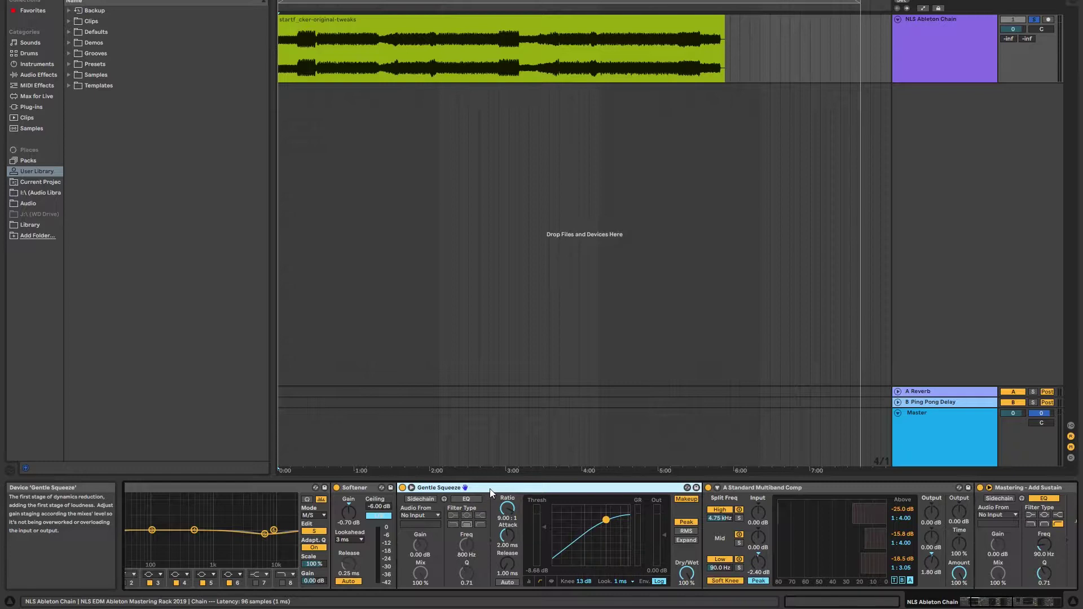
click(781, 489)
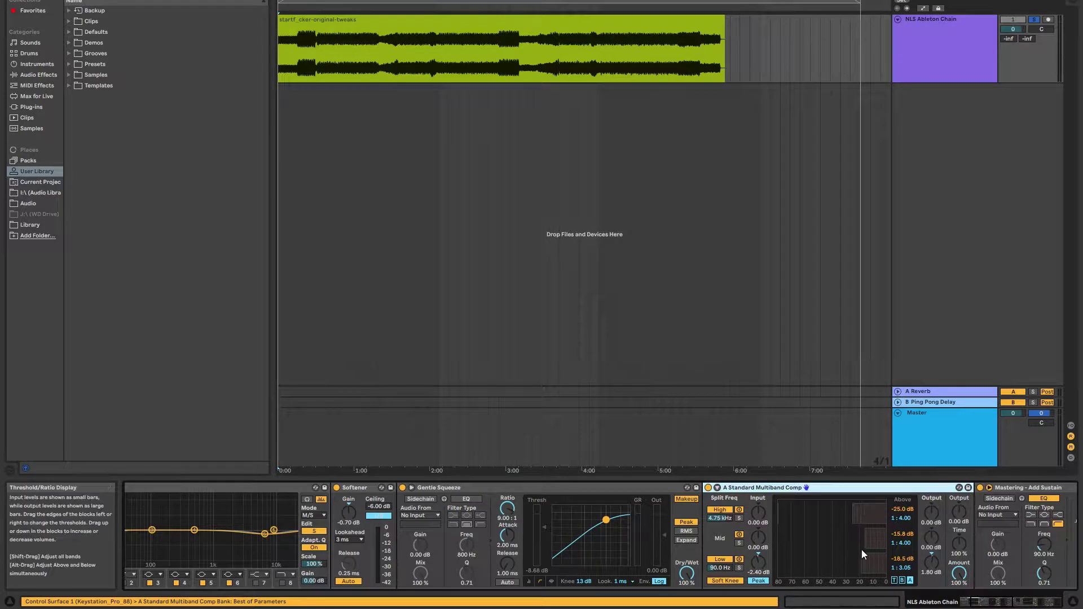
scroll(734, 508, right, 5)
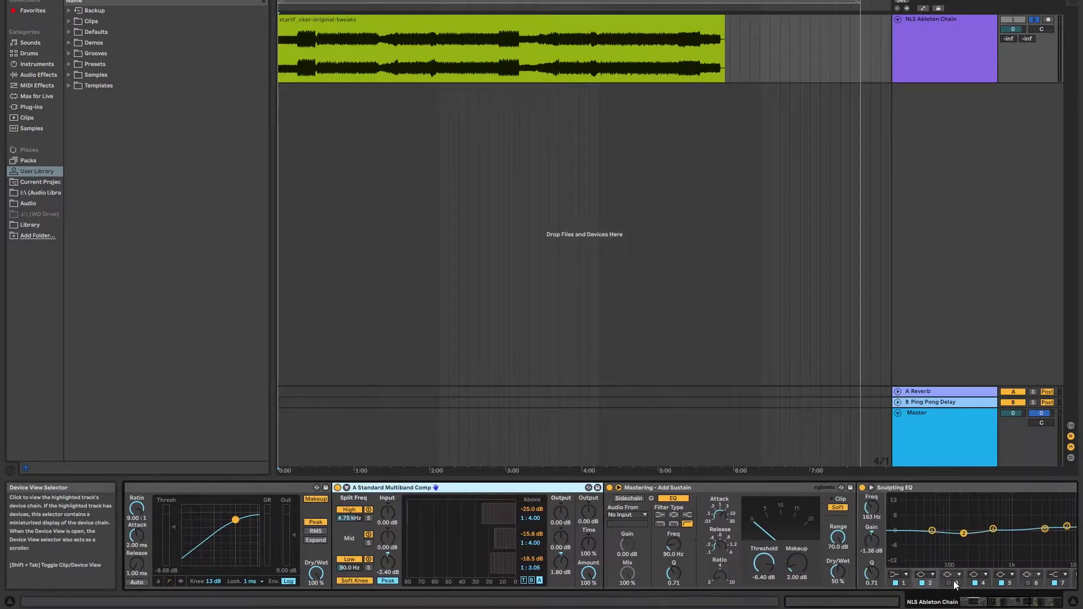
click(719, 489)
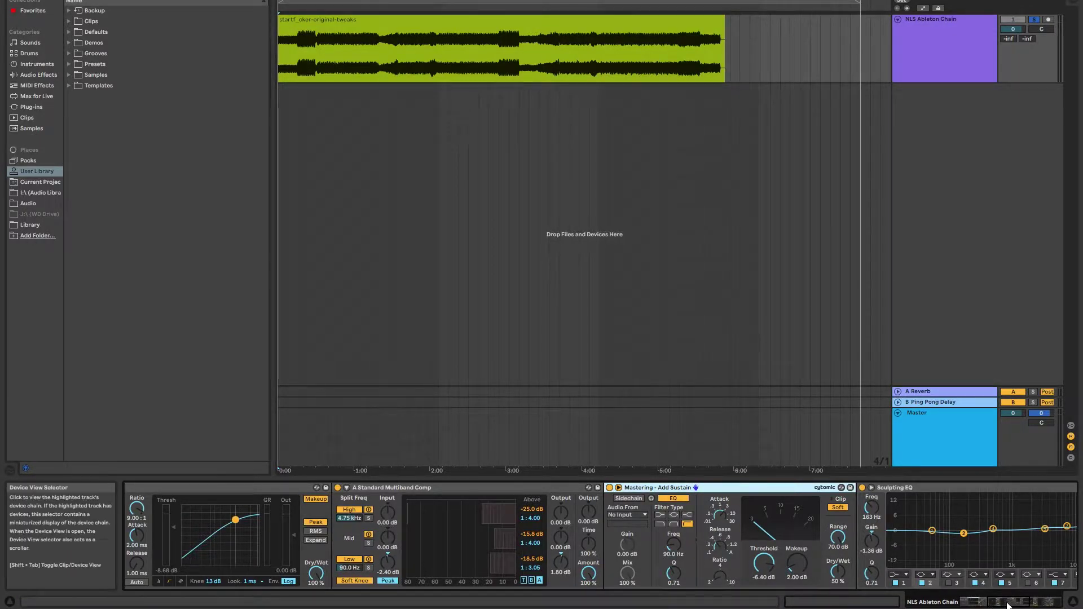
Review the Sculpting EQ, OTT, upper ceiling limiter and Master spectrum devices, and return to the start of the rack
scroll(692, 496, right, 5)
click(692, 496)
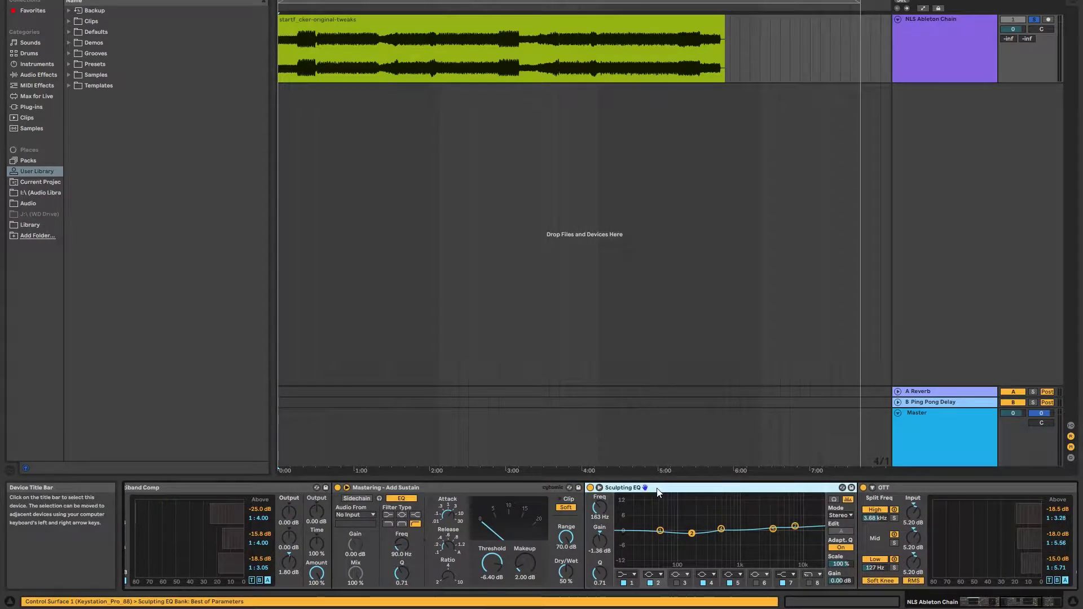
click(897, 495)
mouse_move(993, 606)
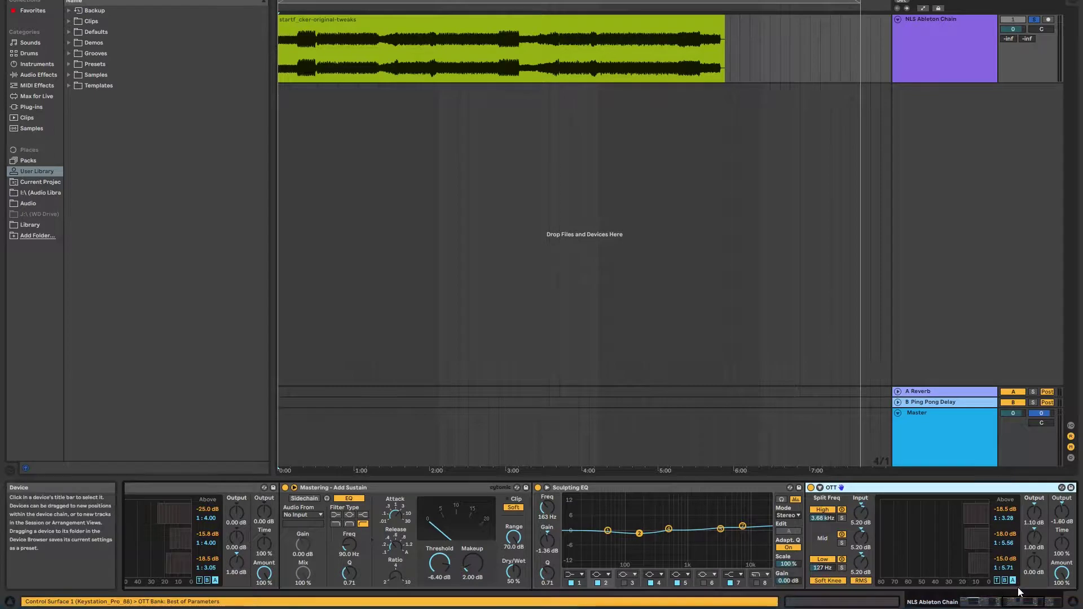
click(1033, 599)
click(758, 489)
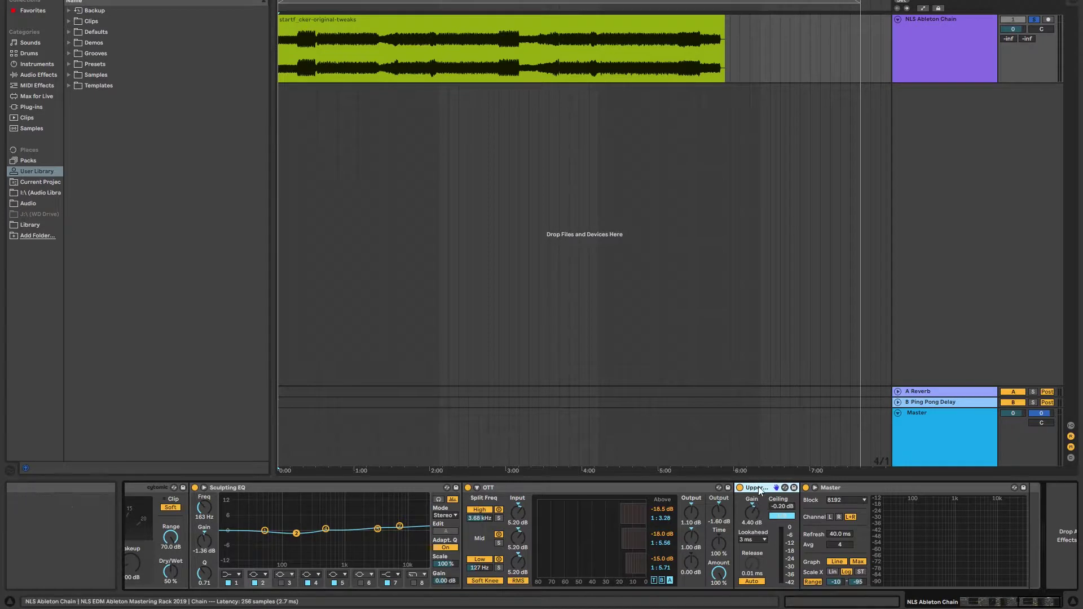
click(845, 489)
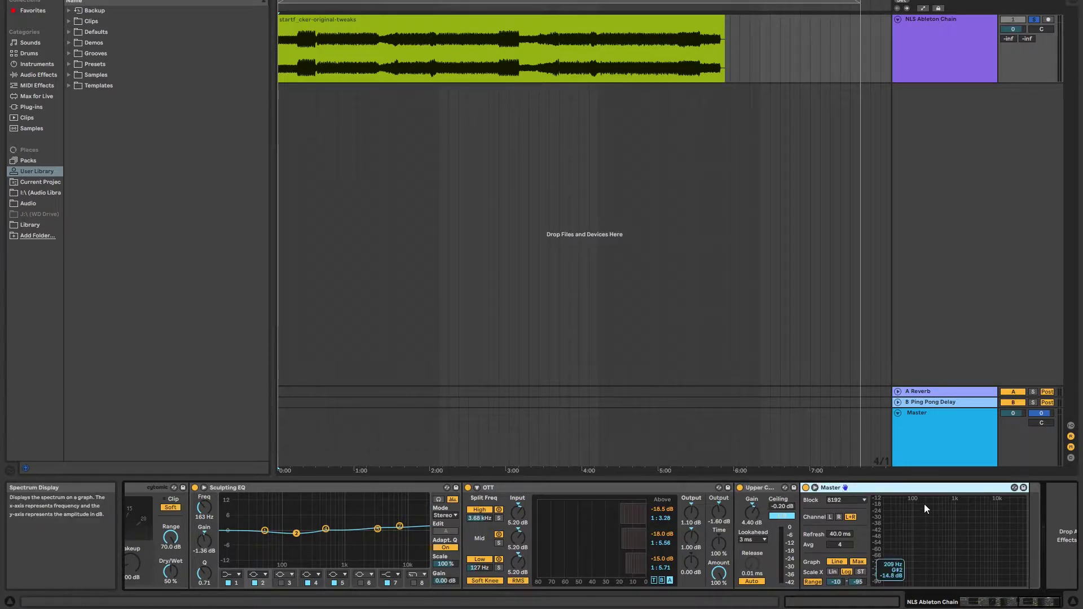
click(994, 604)
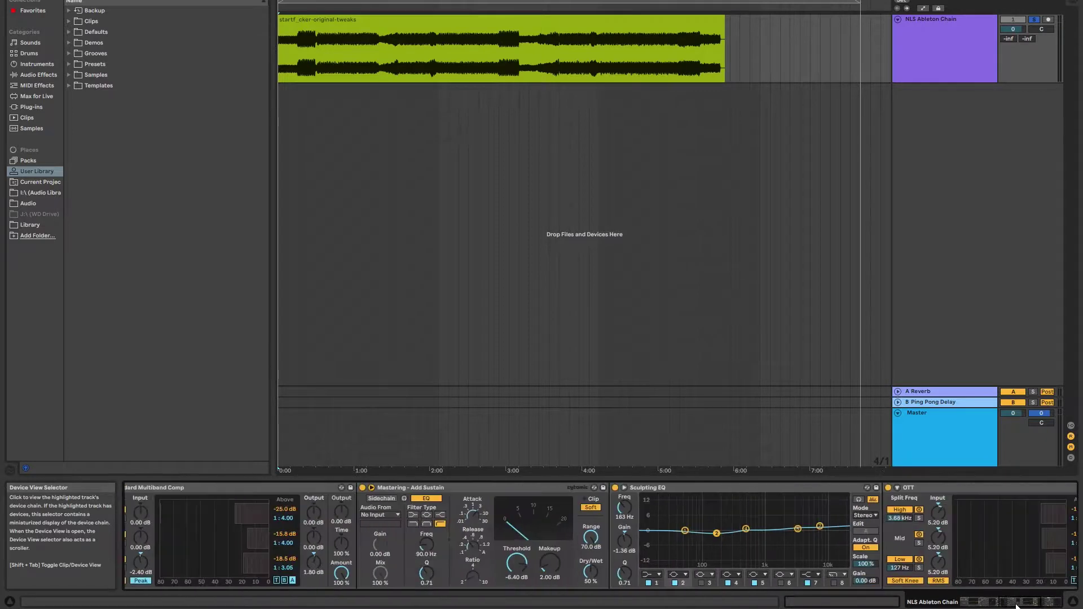
drag(994, 605, 966, 603)
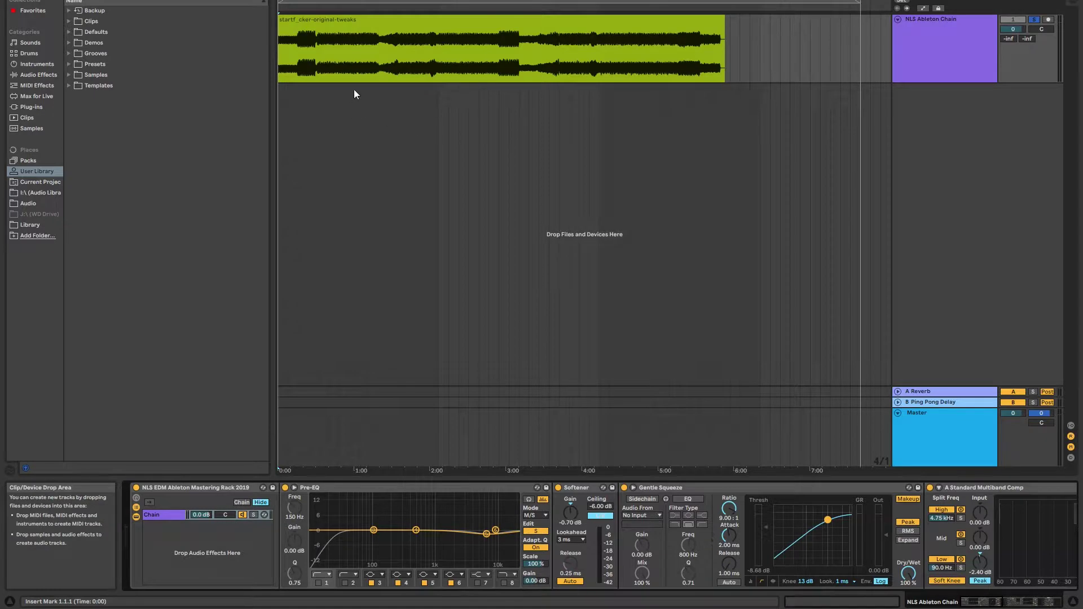
Play the track from bar 17 with the Master track enlarged, watch the spectrum at the rack's end, and stop playback
click(319, 85)
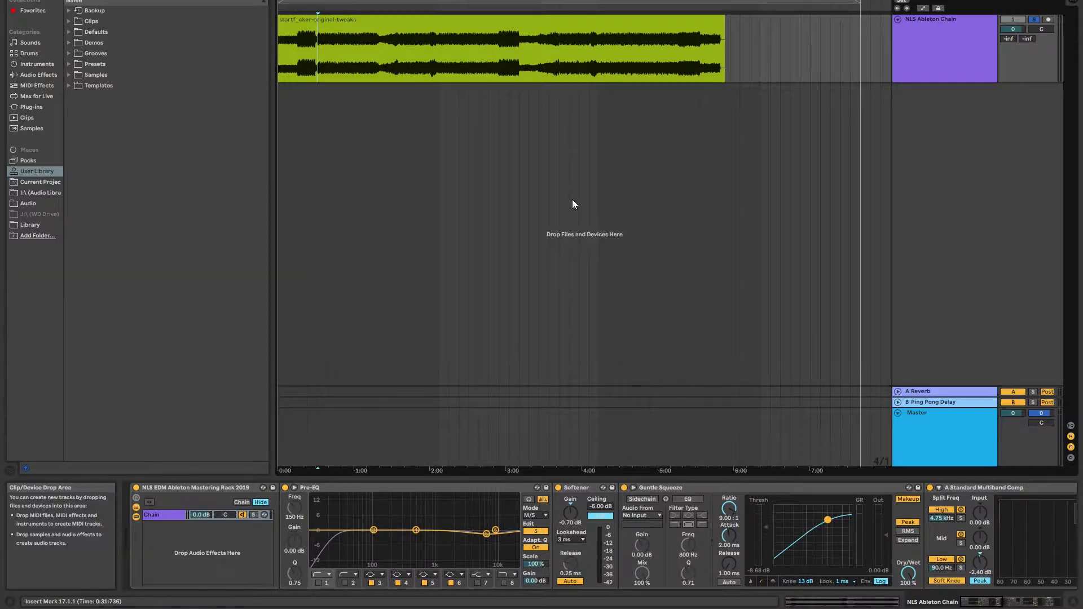
key(space)
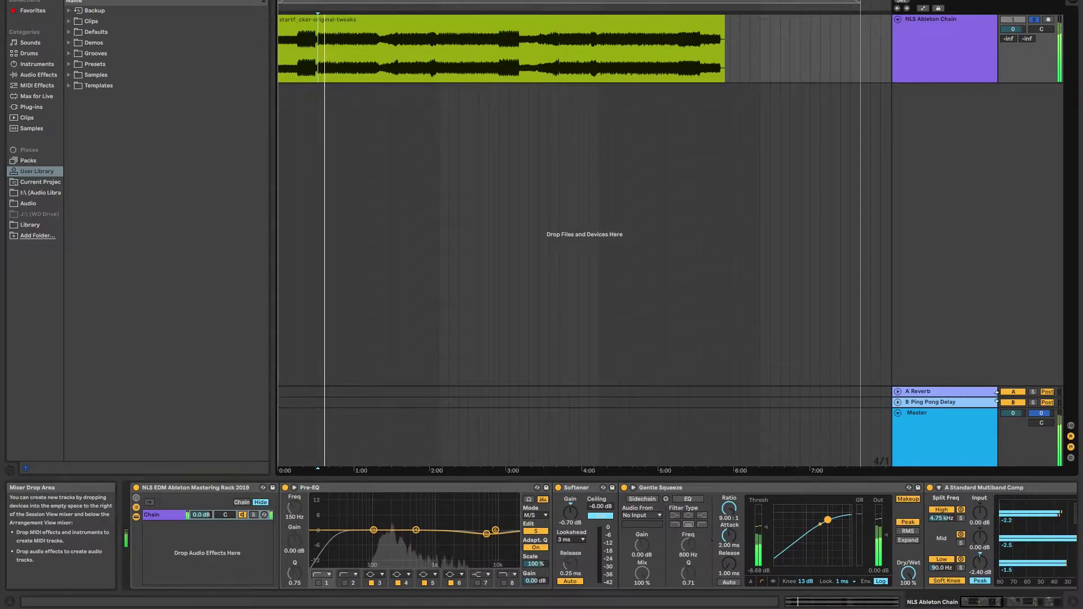
drag(997, 408, 998, 355)
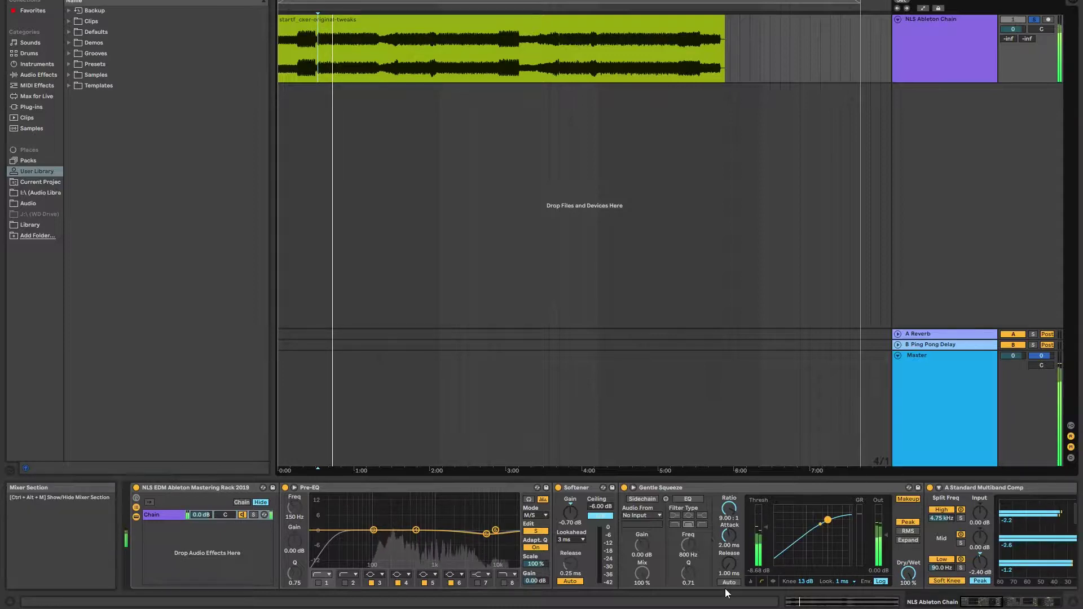
drag(1008, 602, 1053, 600)
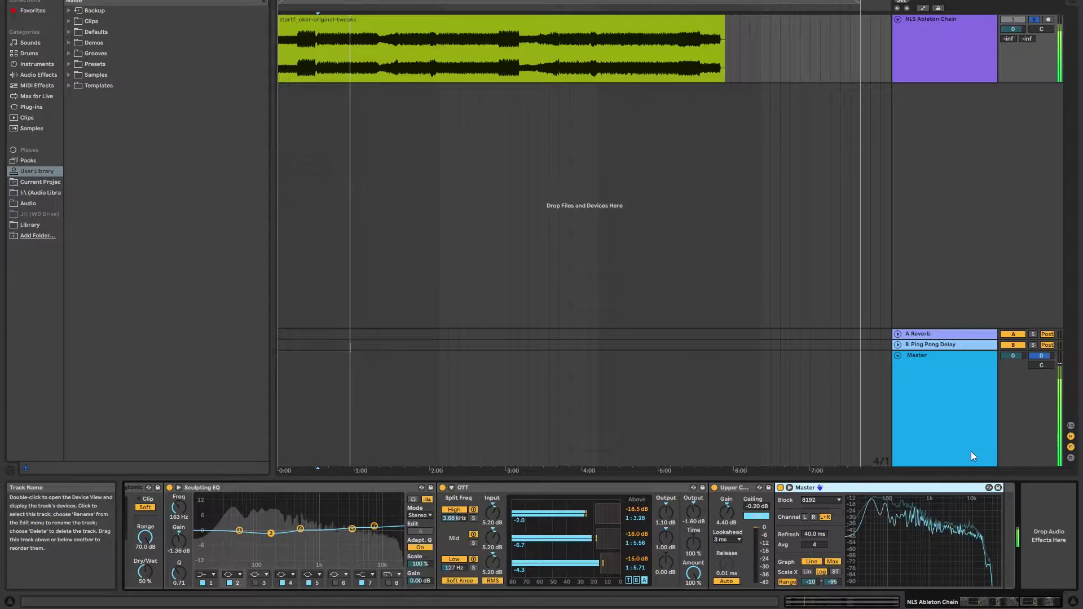
key(space)
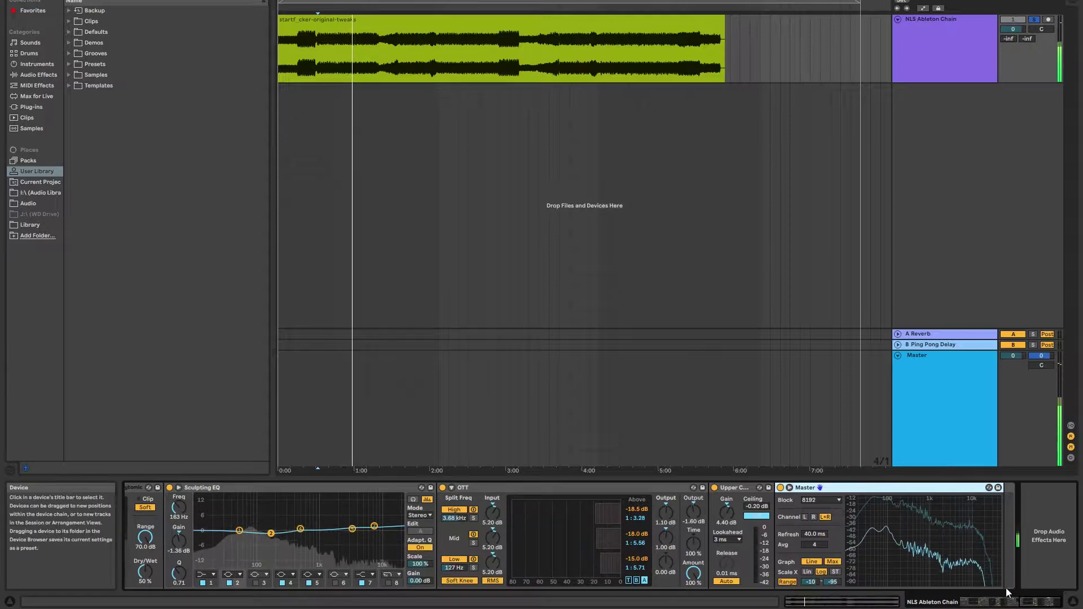
Try filter 1, the 150 Hz low cut, on the side channel of the Pre-EQ
click(971, 602)
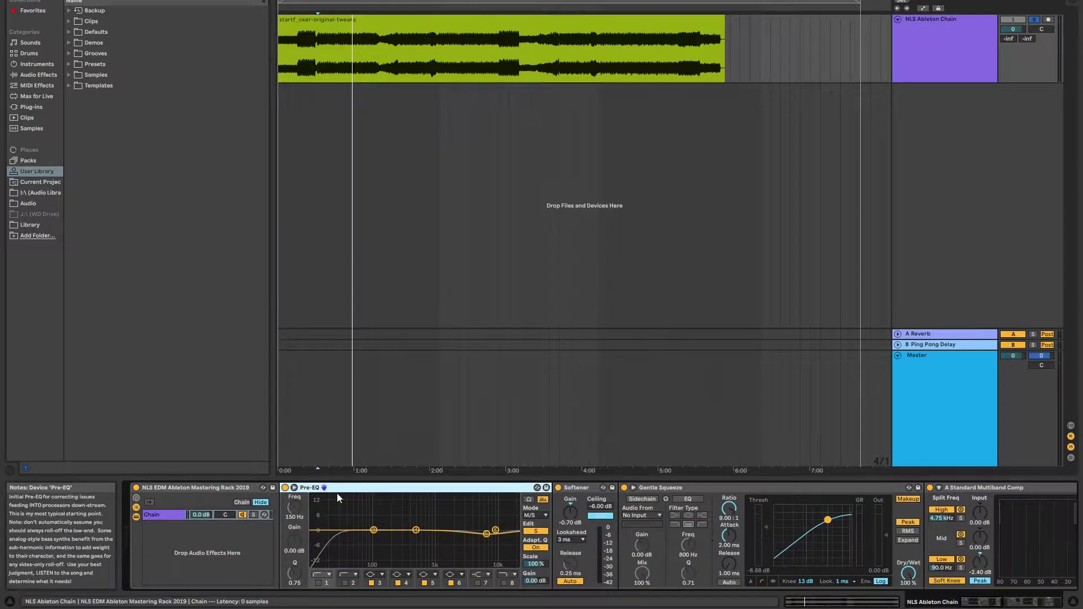
click(319, 583)
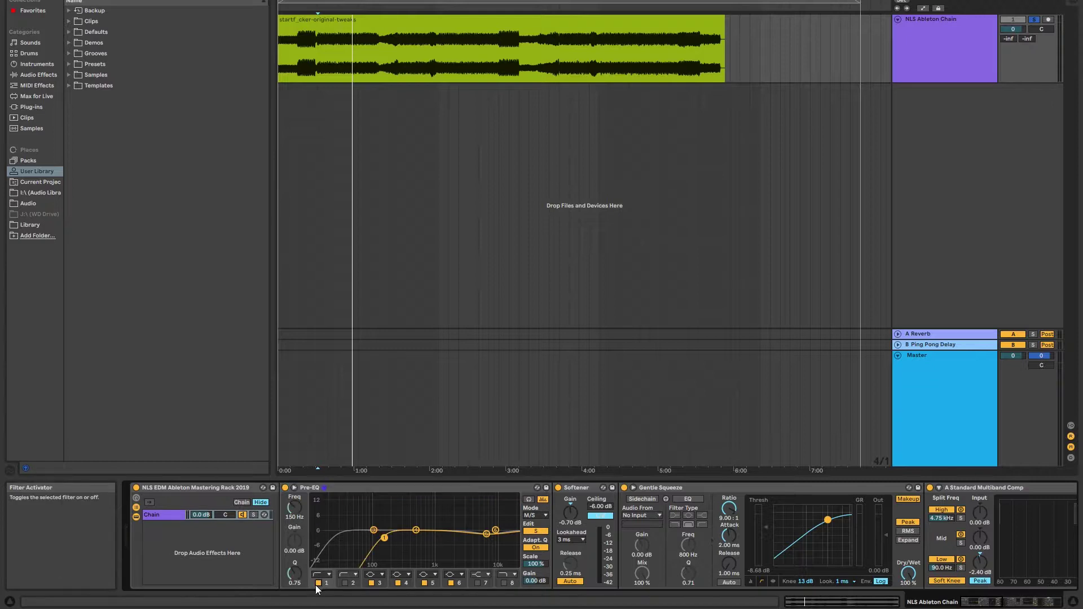
click(544, 516)
click(535, 541)
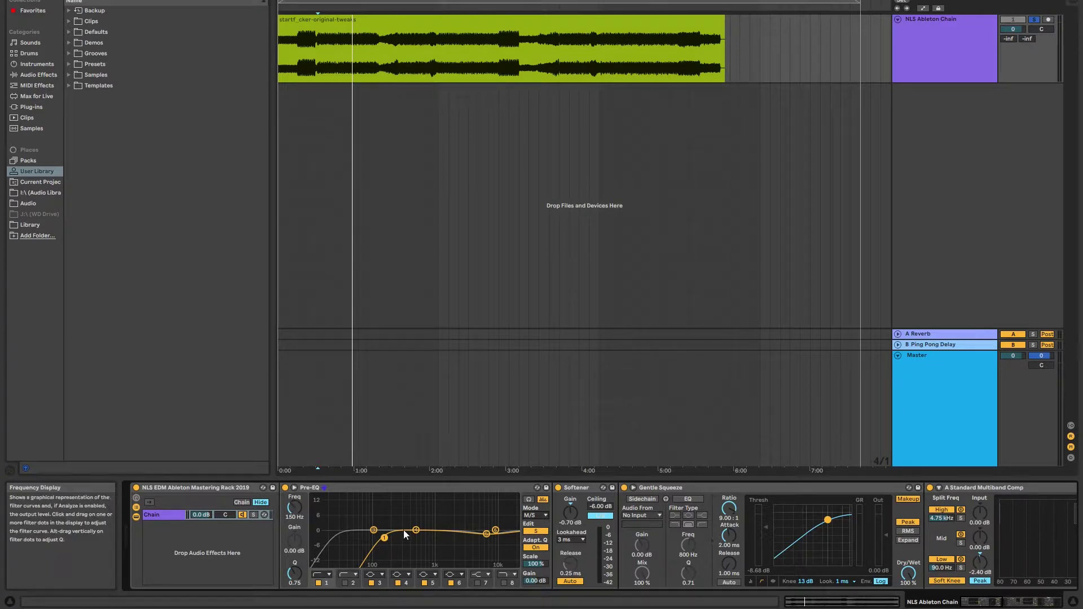
click(319, 583)
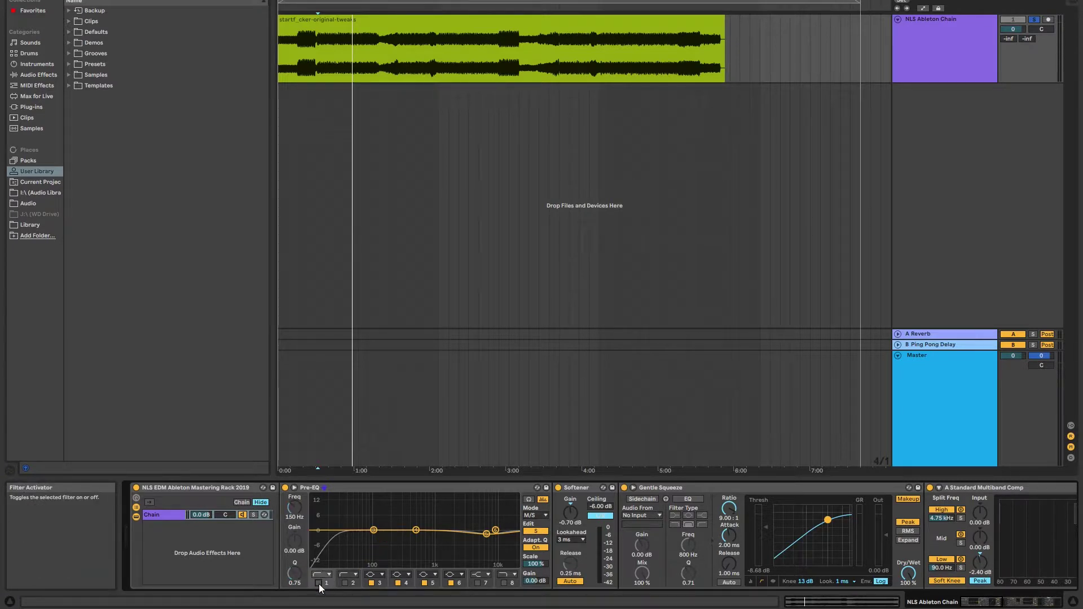
Switch the Pre-EQ's edited channel to mid (M) and select its 7.13 kHz filter band
click(536, 531)
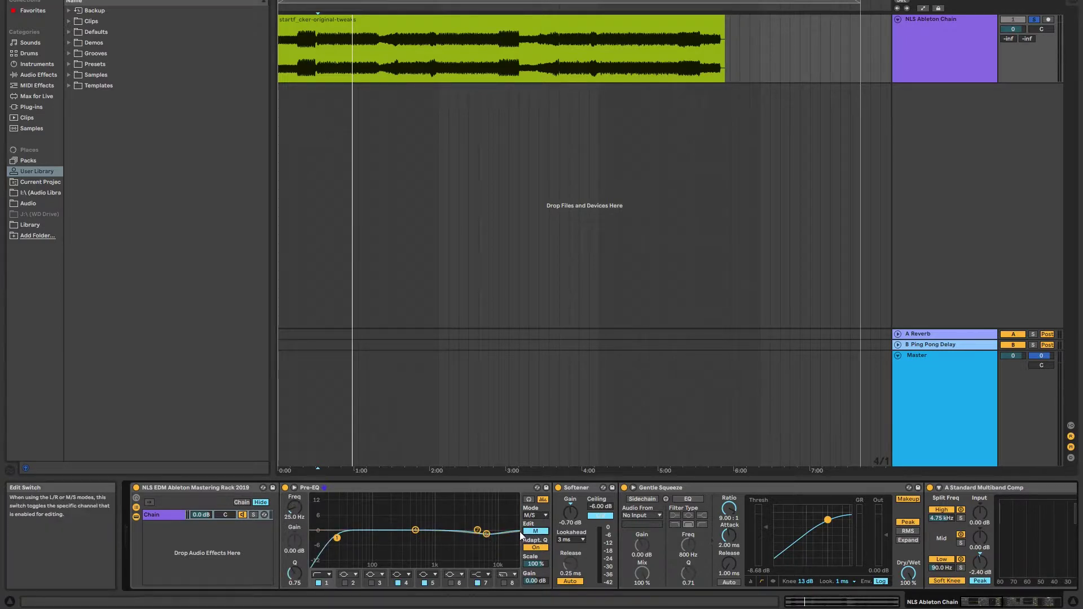
click(488, 536)
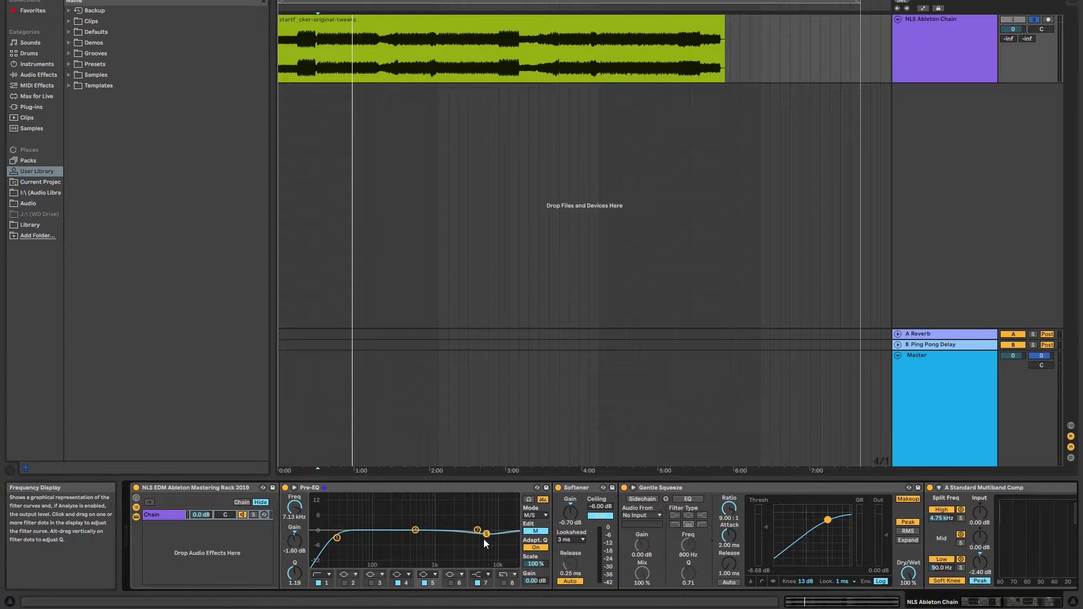
Examine the notes and settings of the Softener limiter and the Gentle Squeeze compressor, including its makeup option
click(576, 489)
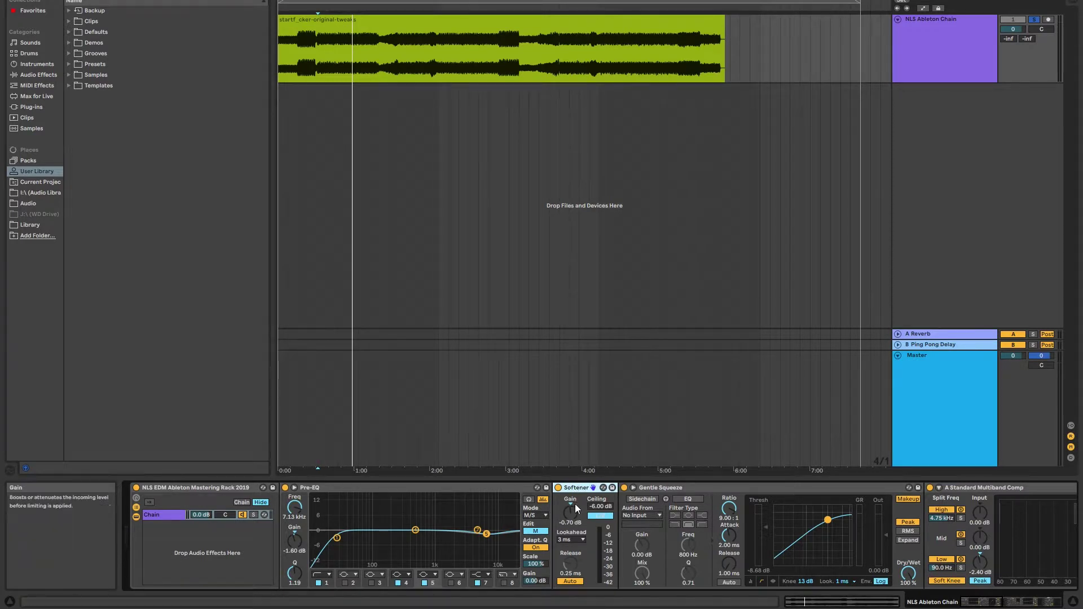
click(665, 491)
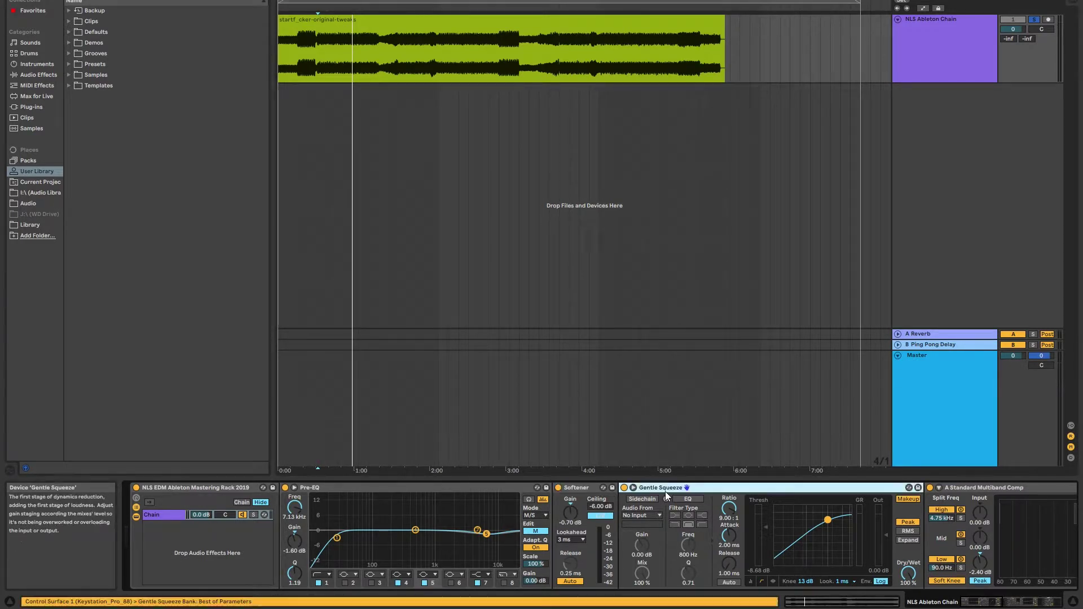
click(581, 494)
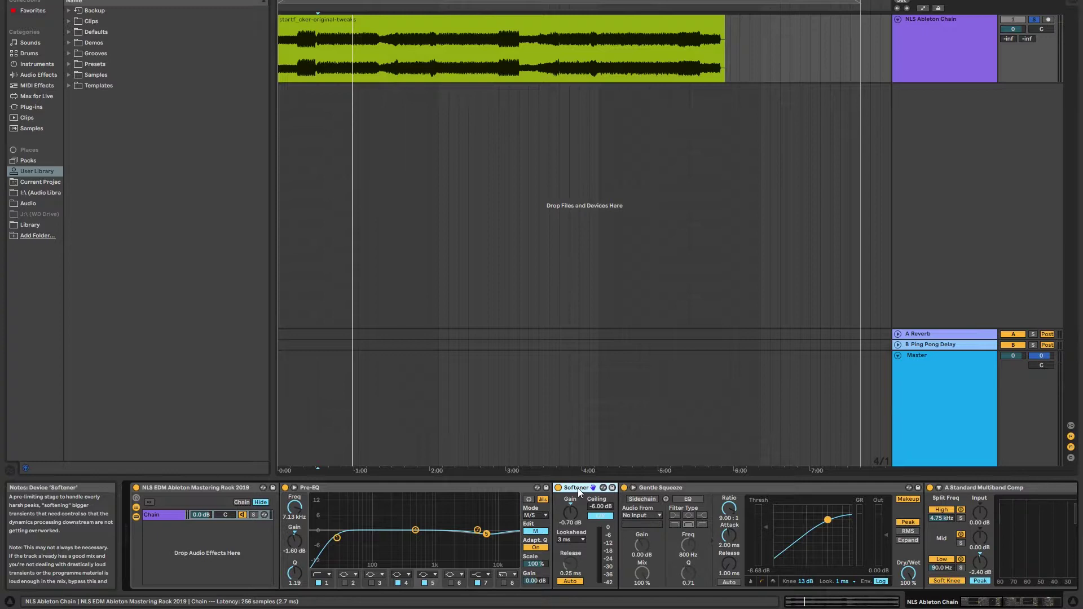
mouse_move(577, 491)
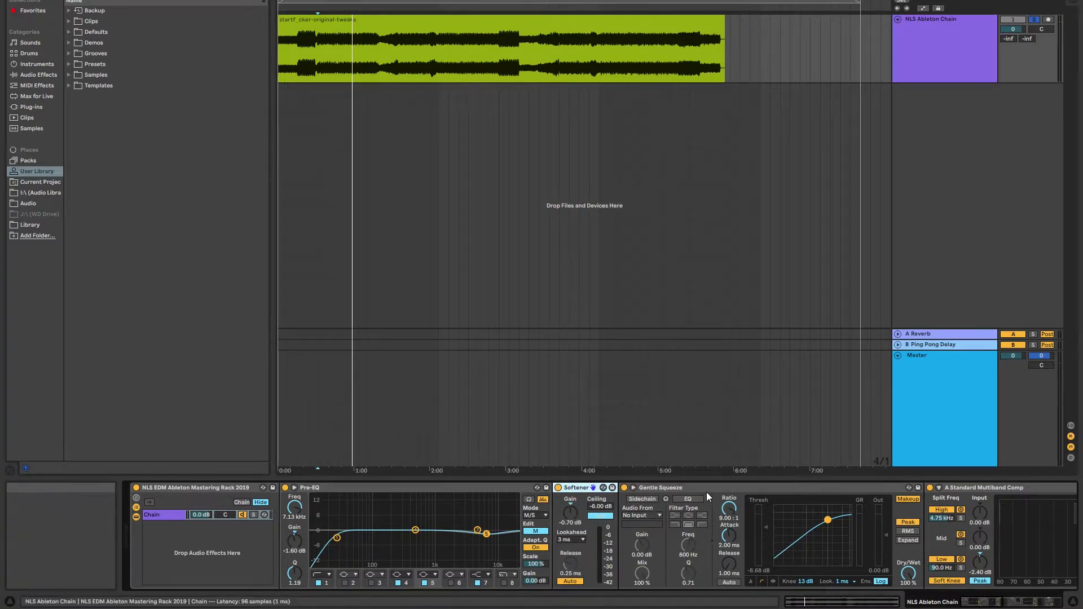
click(679, 490)
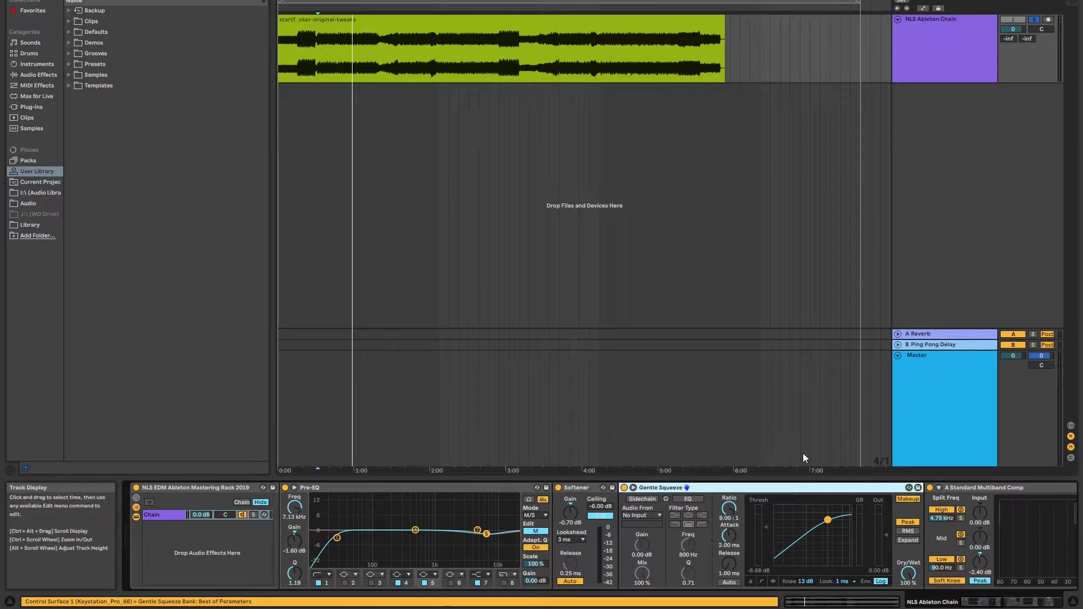
mouse_move(974, 606)
mouse_down()
mouse_move(1010, 605)
mouse_move(965, 606)
mouse_up()
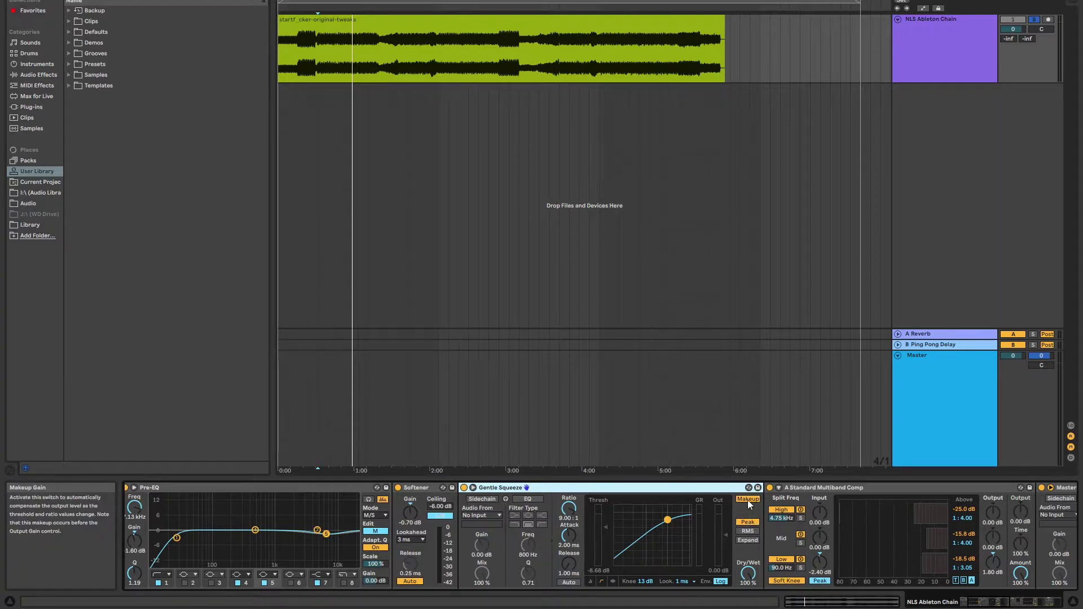
Show the attack and release times of the bands in A Standard Multiband Comp
click(985, 604)
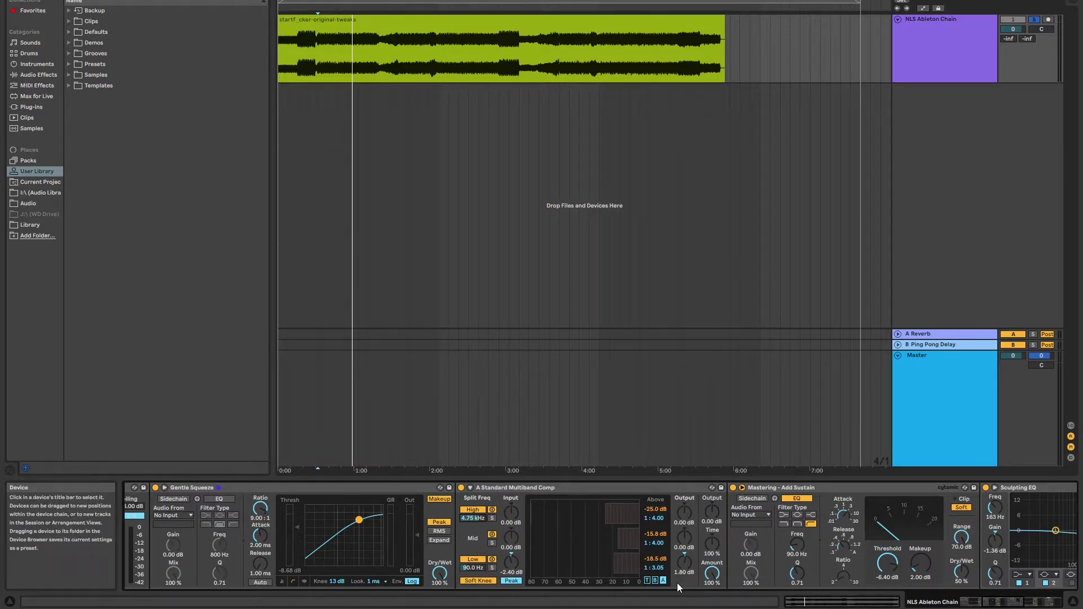
click(647, 582)
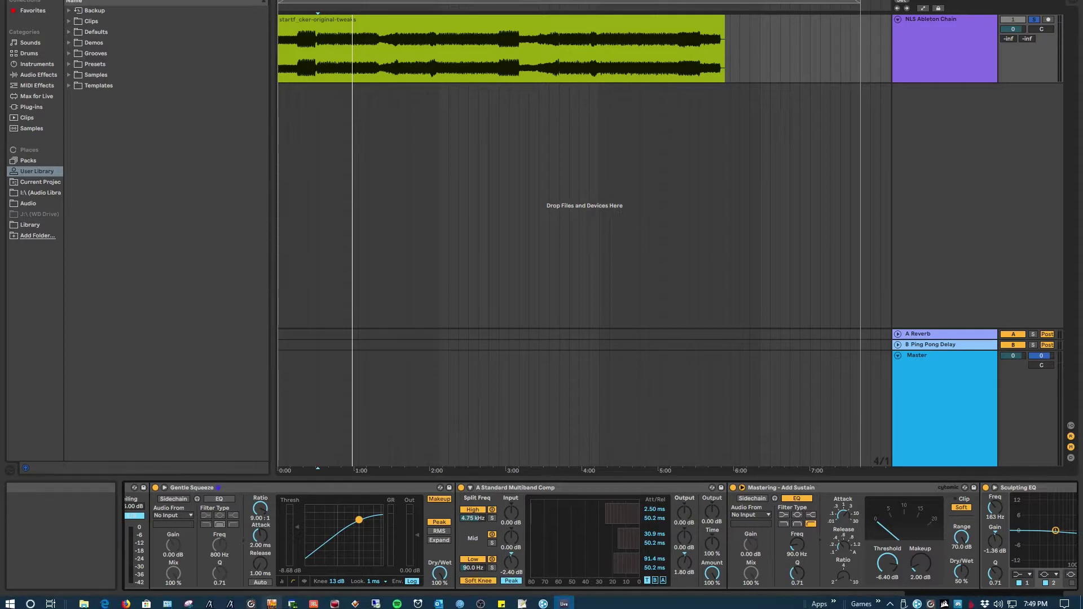
Open the AnalogX Tap Tempo tool, tap out a tempo in it, and close it
click(209, 605)
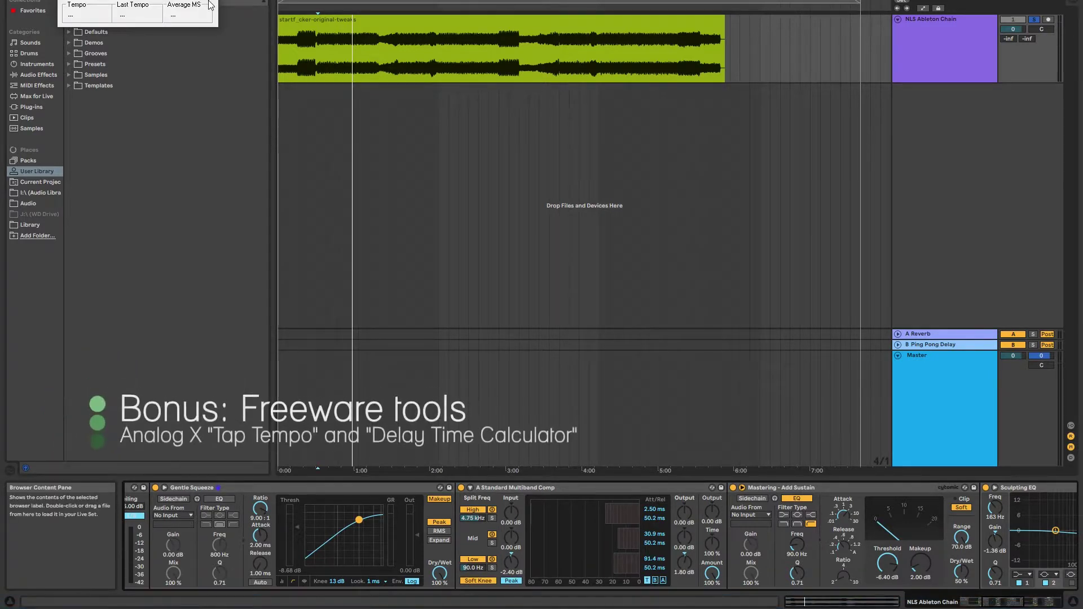
click(146, 14)
click(145, 15)
click(146, 15)
click(146, 16)
click(146, 15)
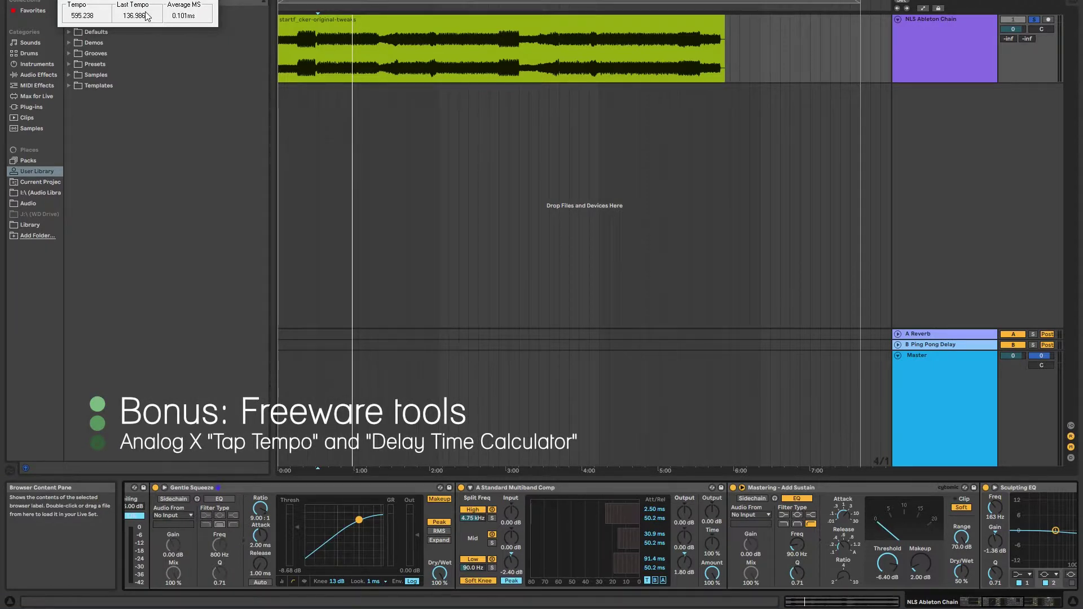
click(209, 0)
Open the AnalogX Delay Time Calculator and enter a tempo of 122 to calculate the note-length times
mouse_move(295, 606)
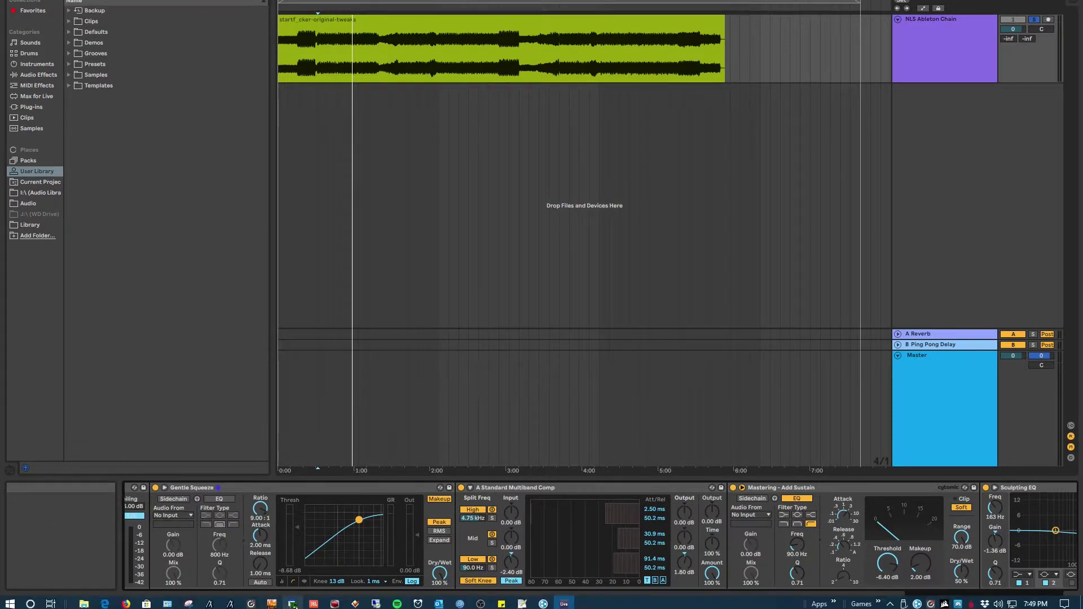
click(230, 604)
text(122)
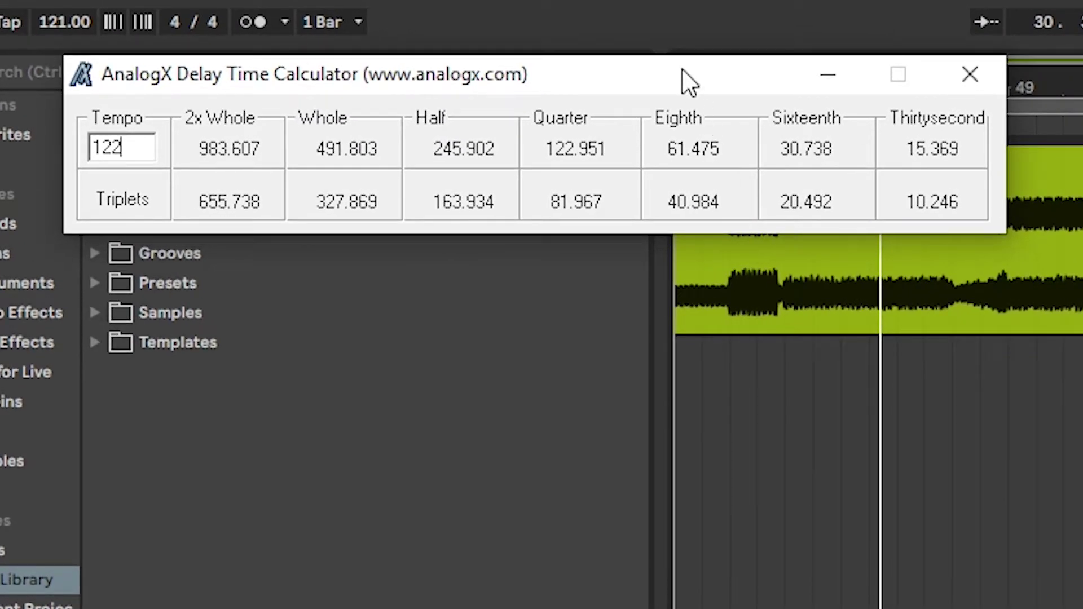
Close the Delay Time Calculator and check the low band's attack time in A Standard Multiband Comp
drag(690, 79, 788, 206)
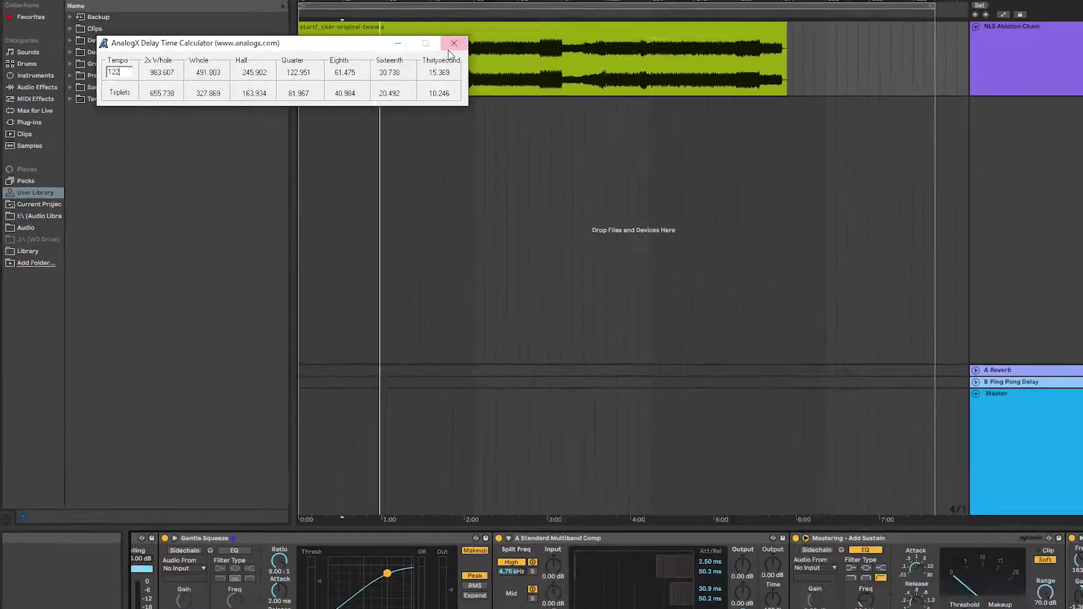
click(693, 104)
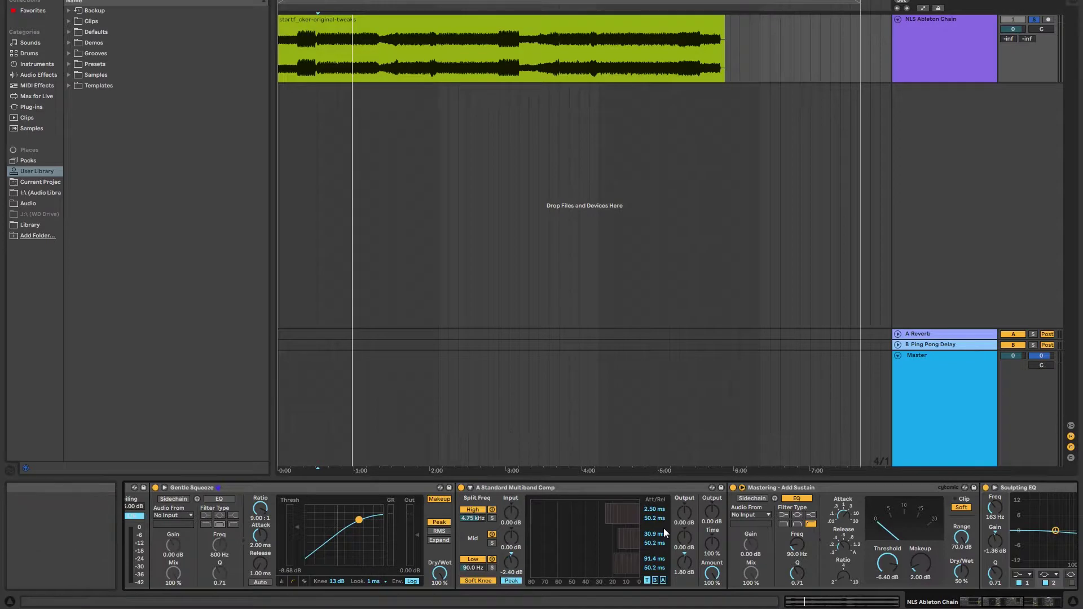
mouse_move(664, 559)
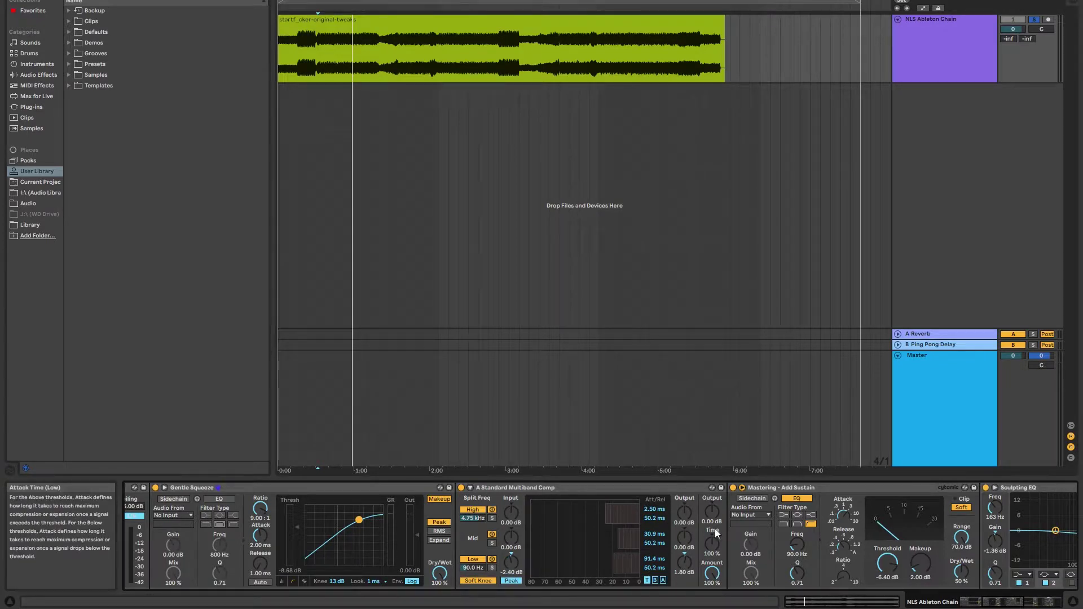
Examine the attack, release and sidechain EQ settings of the Mastering - Add Sustain compressor
click(1000, 605)
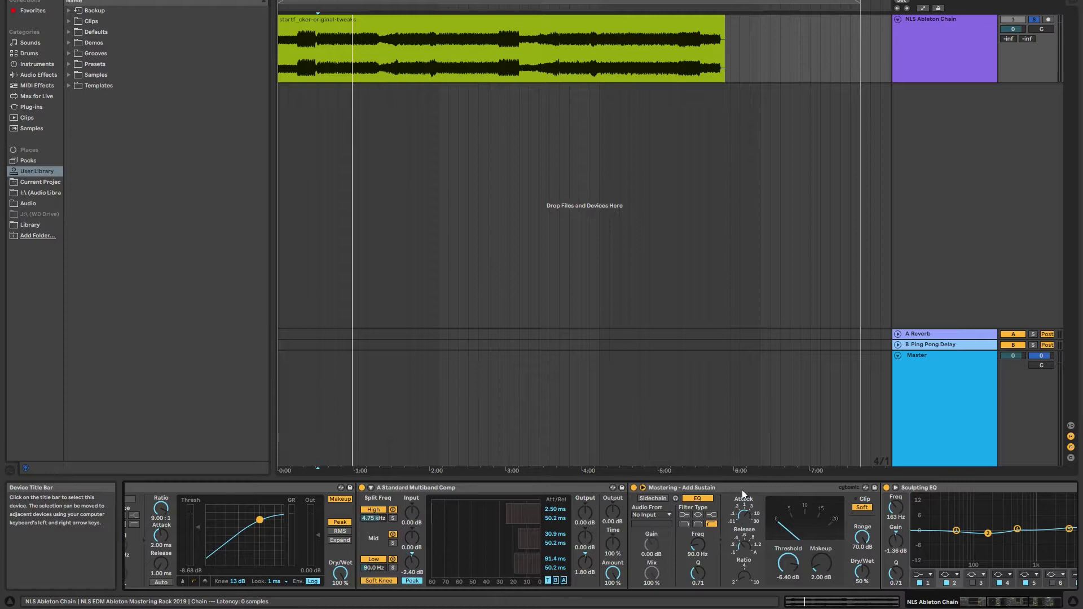
click(737, 489)
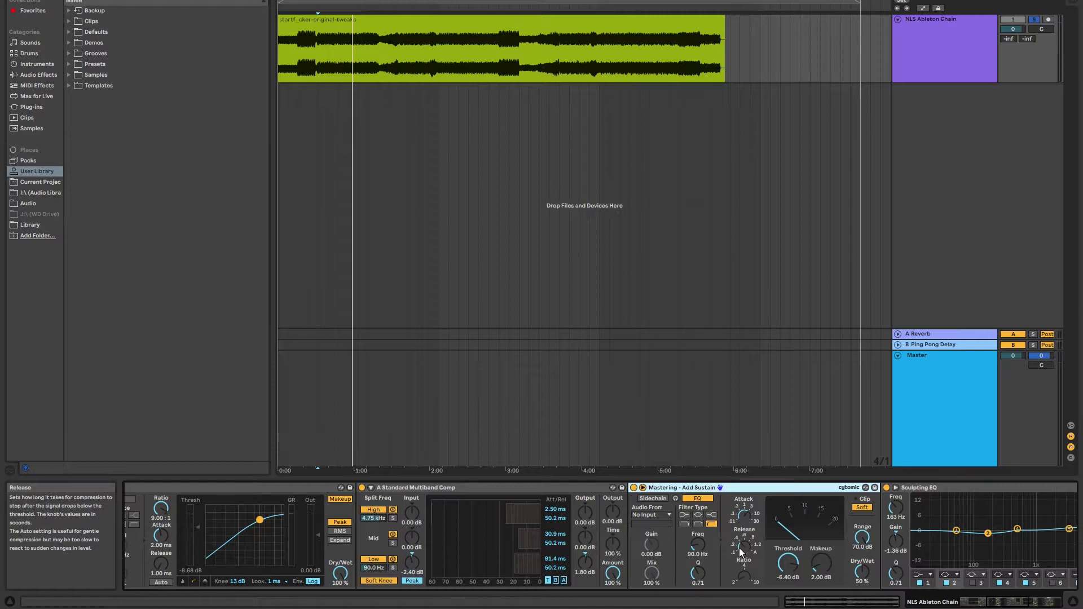
scroll(740, 547, right, 3)
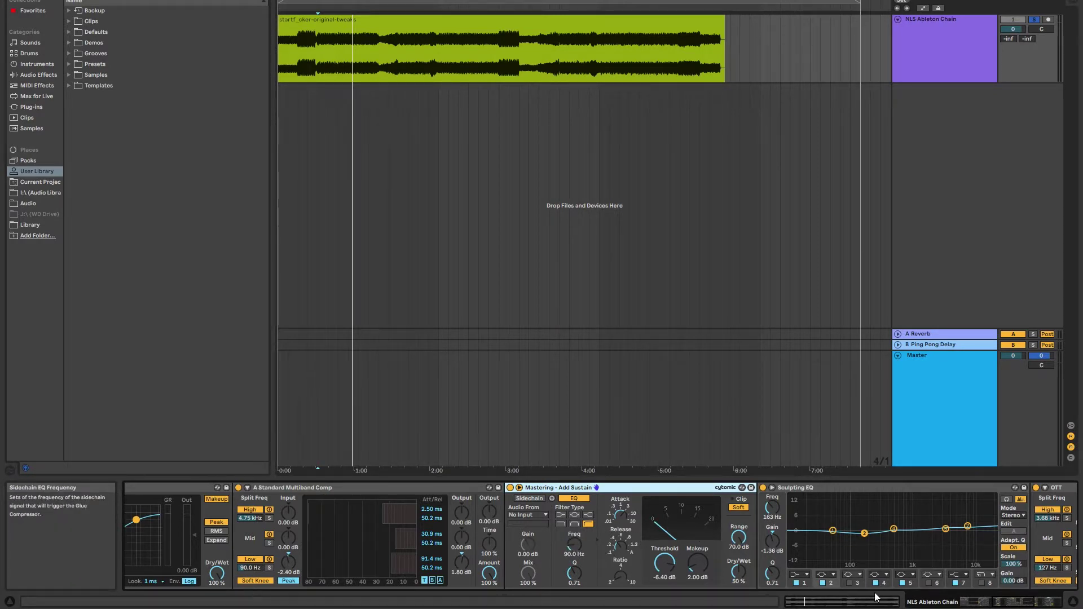
Examine the Sculpting EQ curve and select its high-frequency band 7 to see that band's settings
drag(1007, 606, 1014, 606)
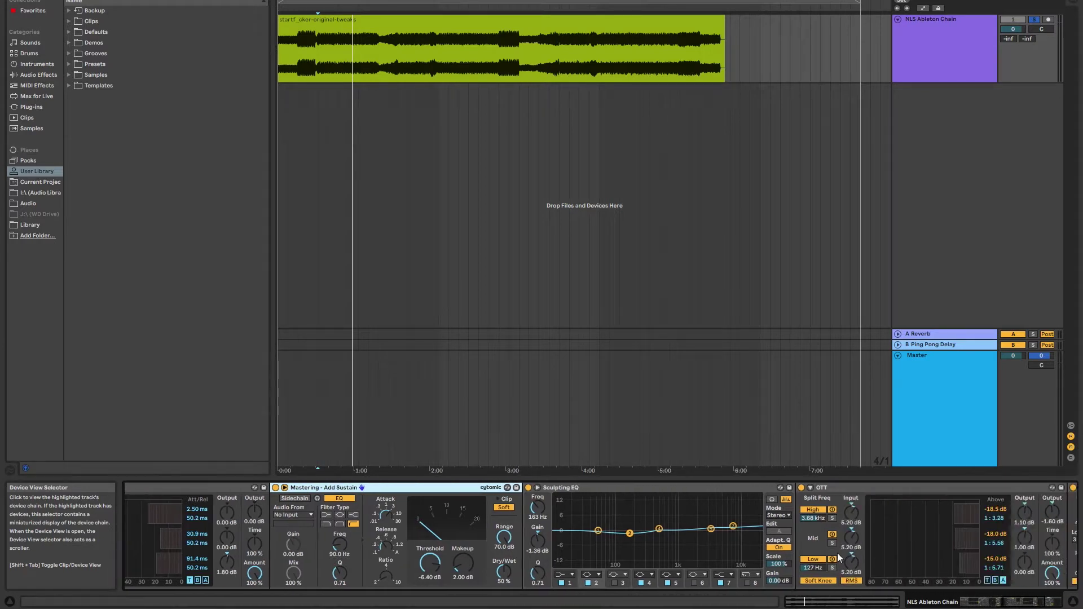
click(582, 491)
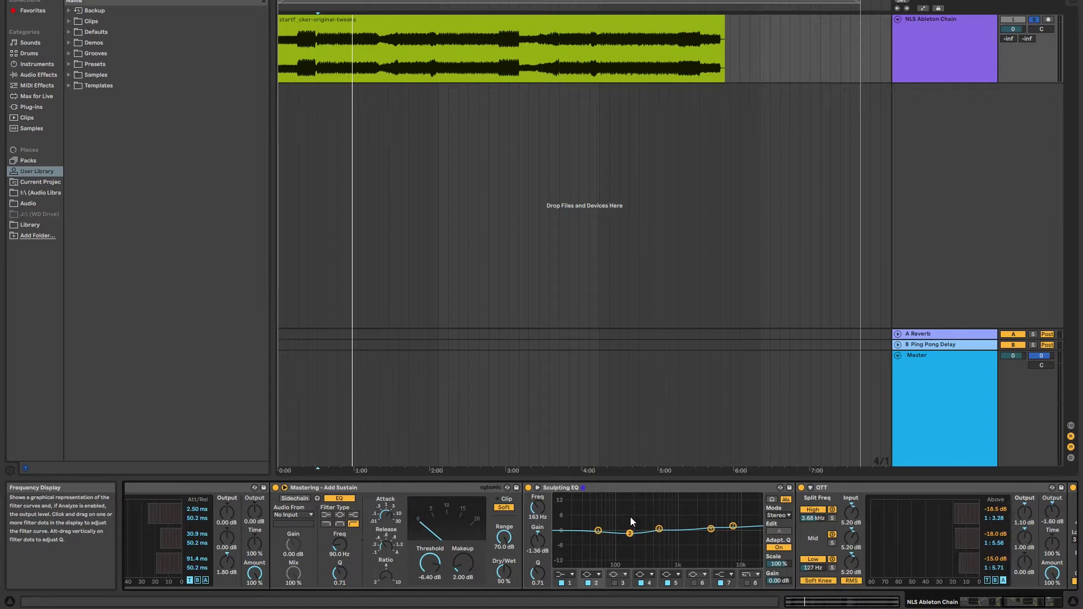
click(733, 526)
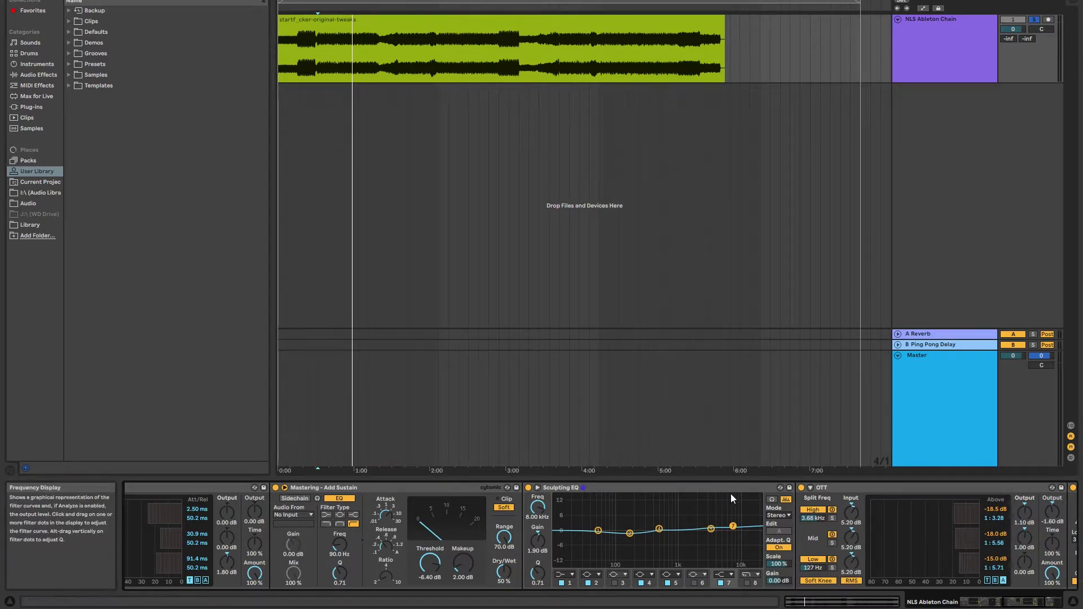
Examine the OTT multiband compressor's above-threshold settings and switch its band display to the attack and release times
click(902, 488)
click(1028, 604)
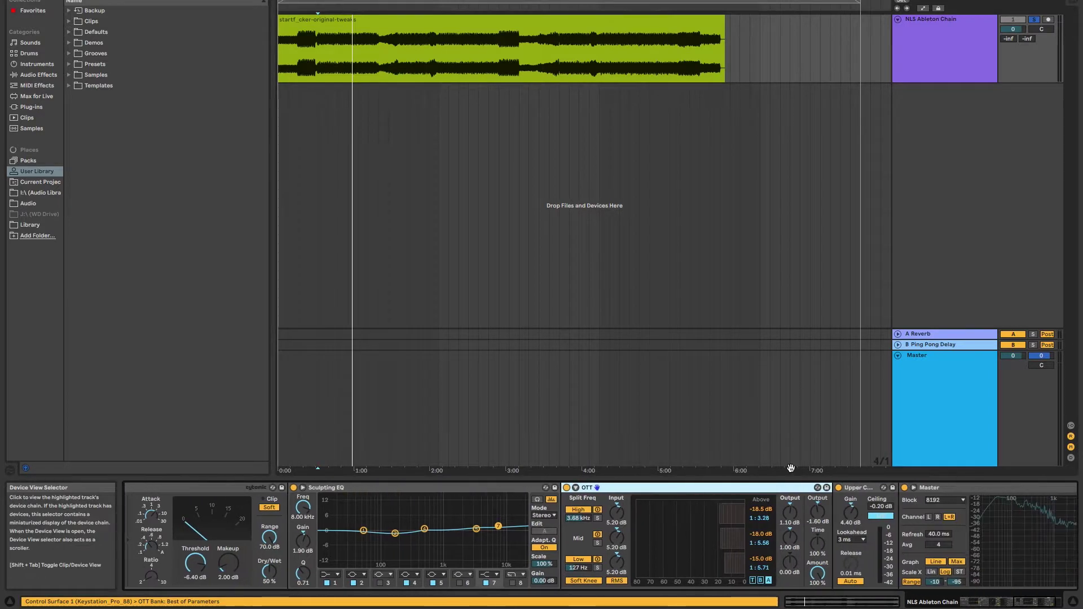
click(583, 569)
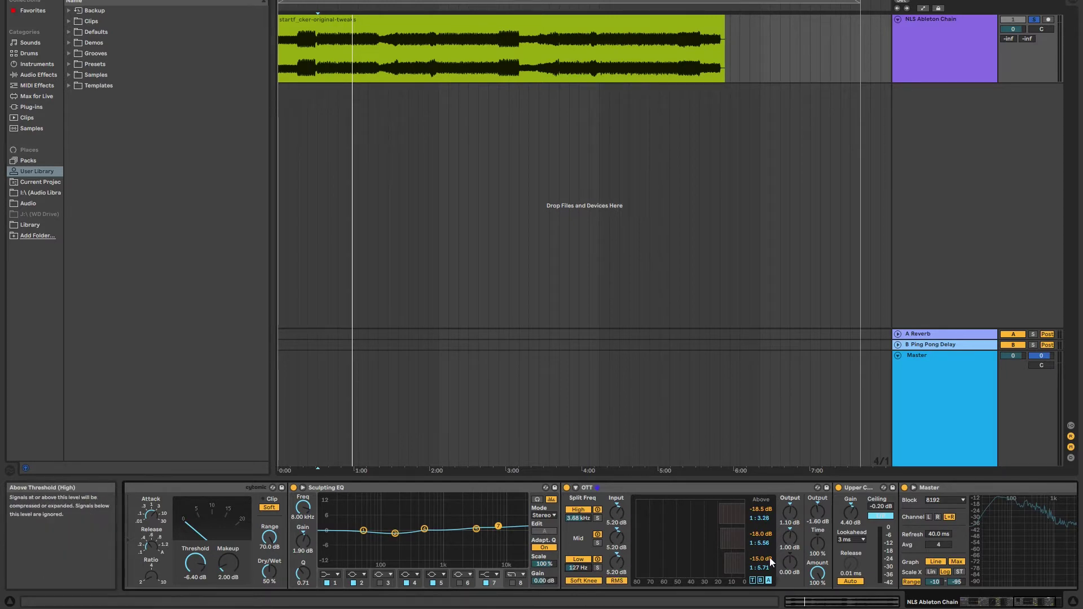
click(753, 580)
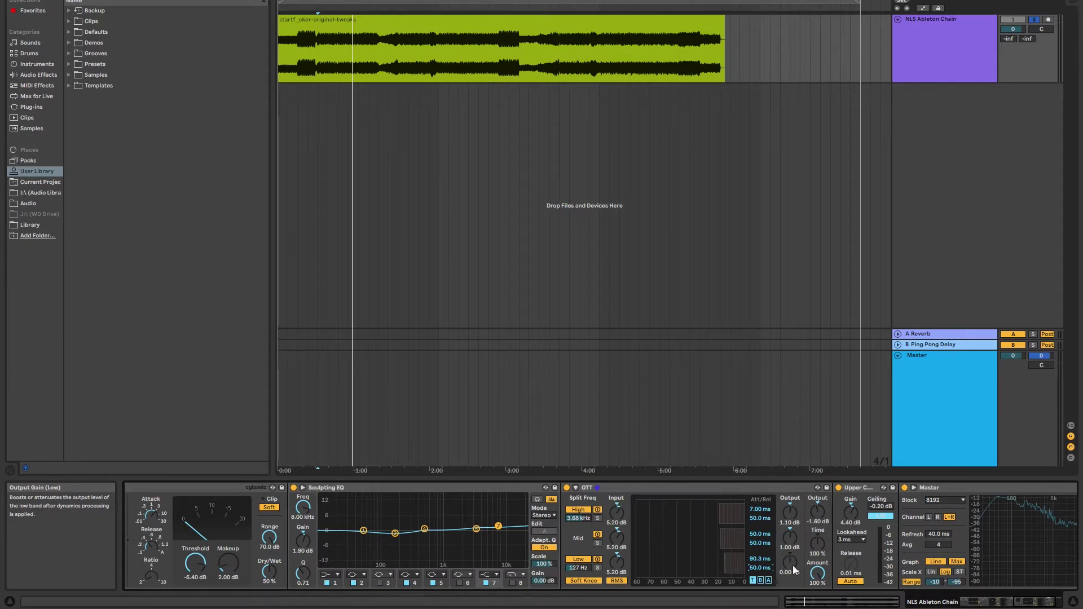
Examine the Upper Ceiling limiter and the Master spectrum analyzer, and return through the chain to the start of the mastering rack
click(861, 489)
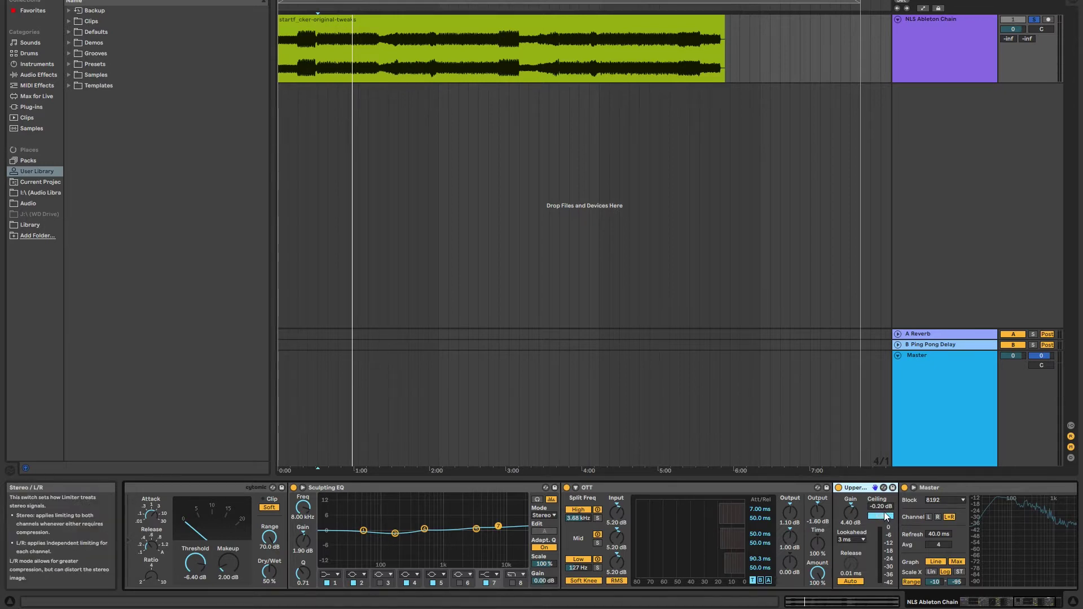
click(926, 488)
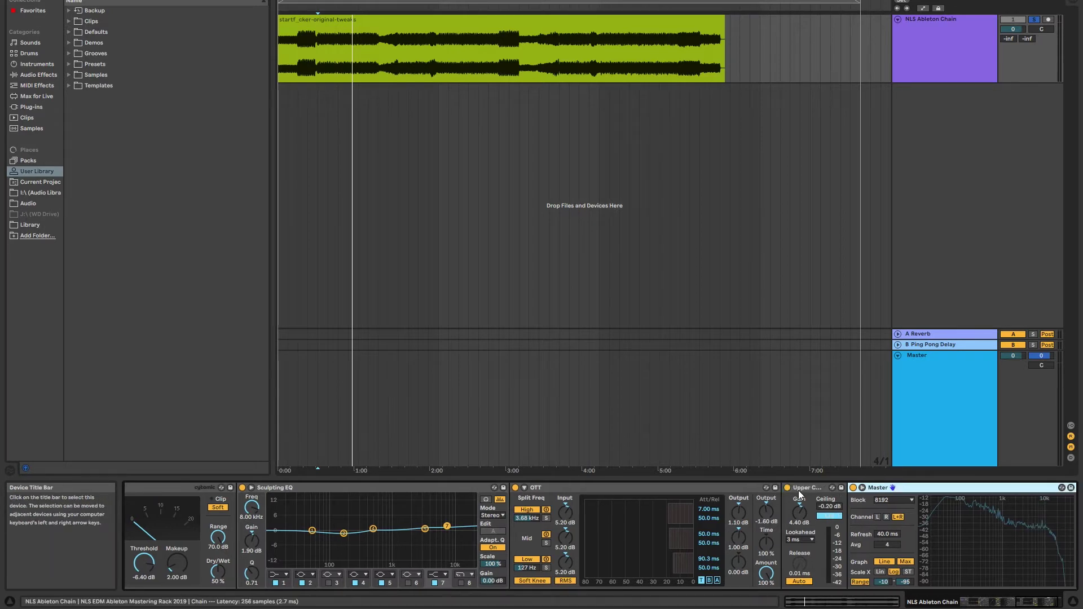
click(705, 487)
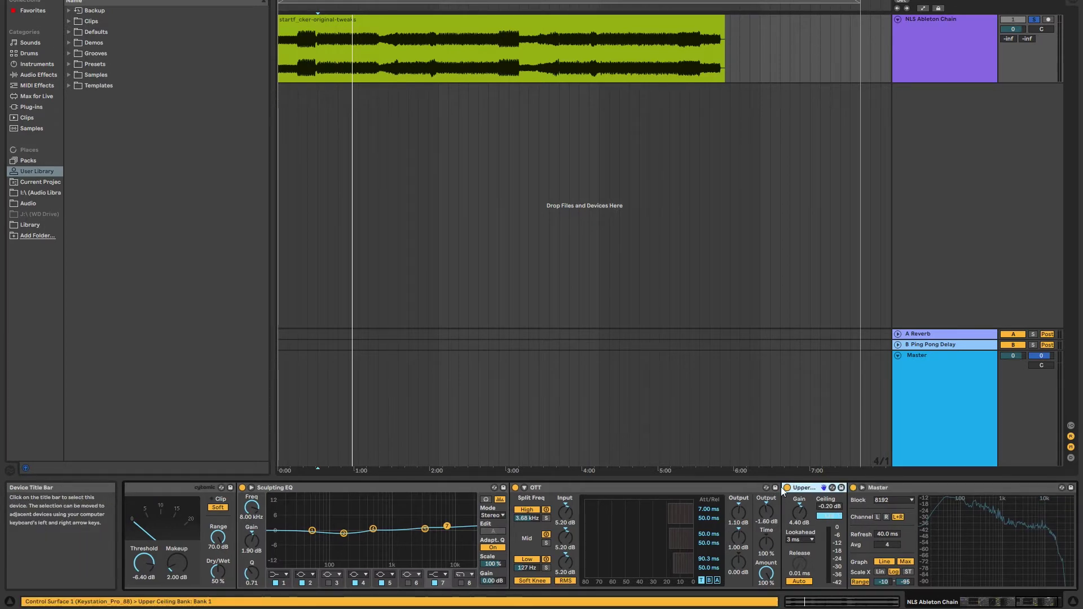
click(478, 487)
drag(1024, 605, 969, 606)
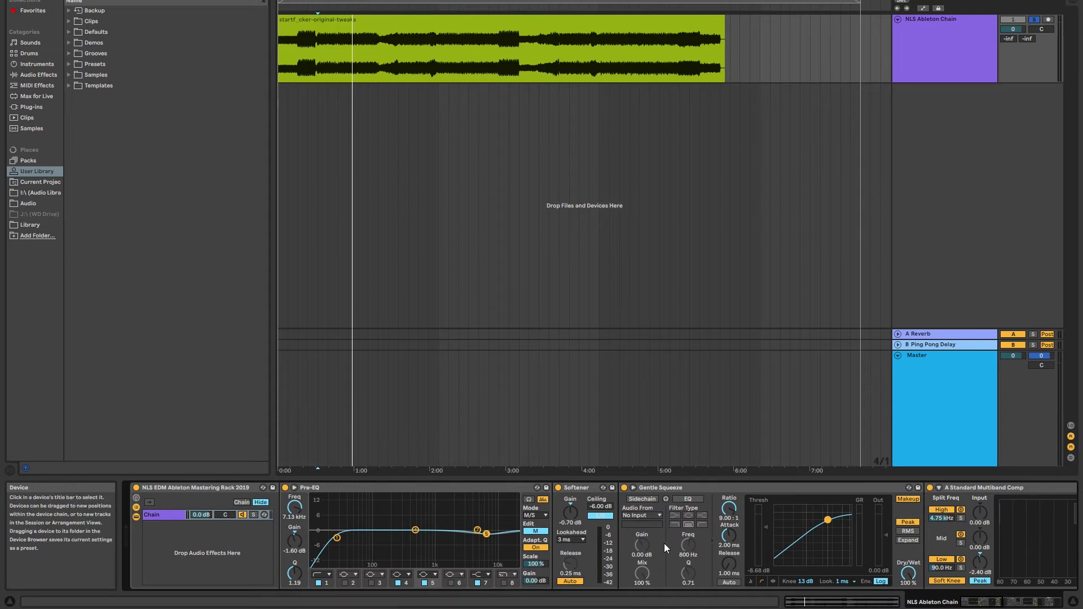